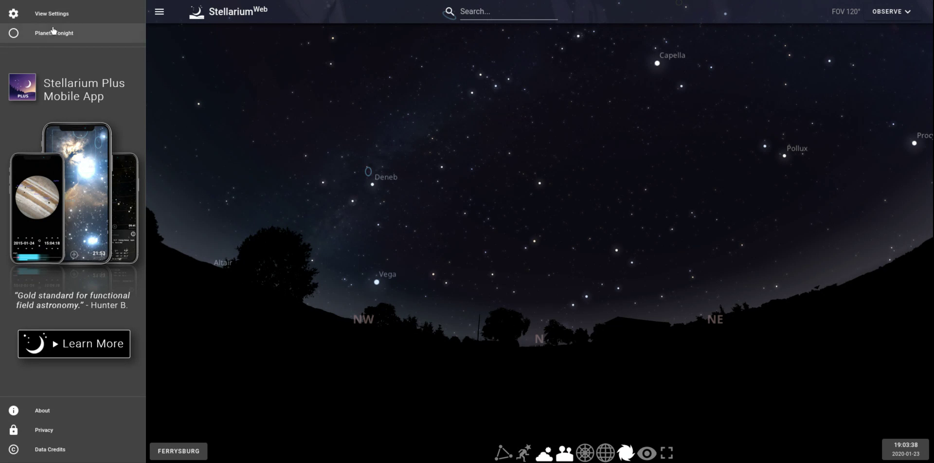
Hide the side menu so the night sky over Ferrysburg fills the window
left_click(159, 13)
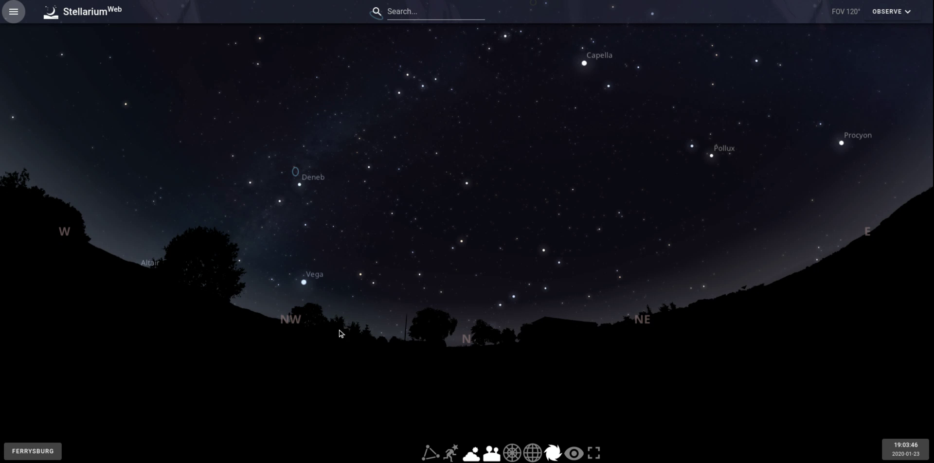
Turn the sky westward until Venus, Deneb and Vega appear above the southwest horizon
left_click_drag(336, 341, 280, 328)
left_click_drag(325, 351, 368, 353)
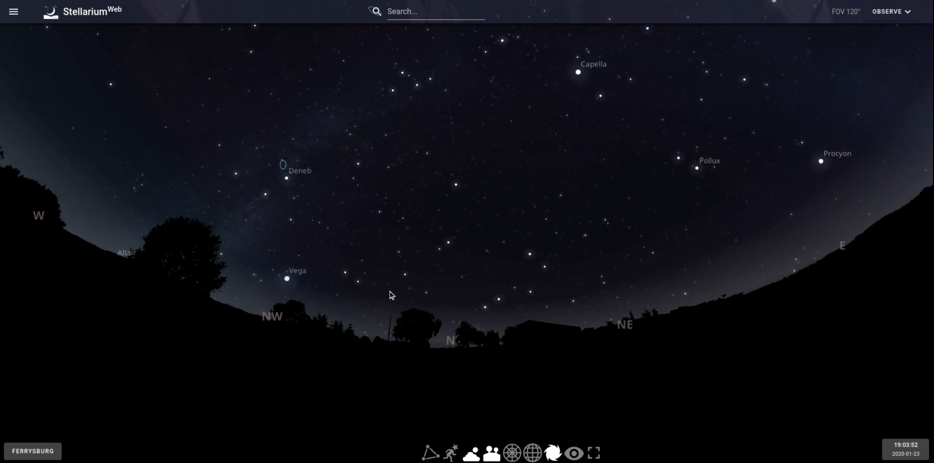
scroll(390, 291, "up", 3)
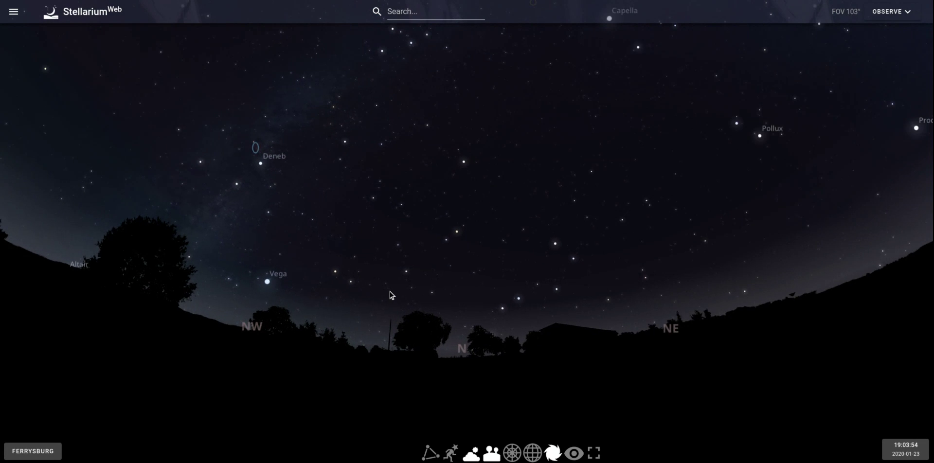
scroll(389, 291, "down", 2)
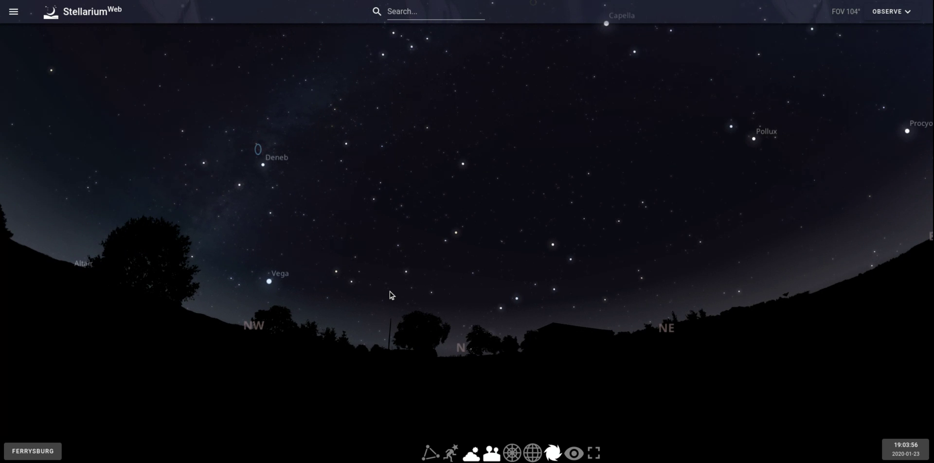
left_click_drag(285, 362, 489, 379)
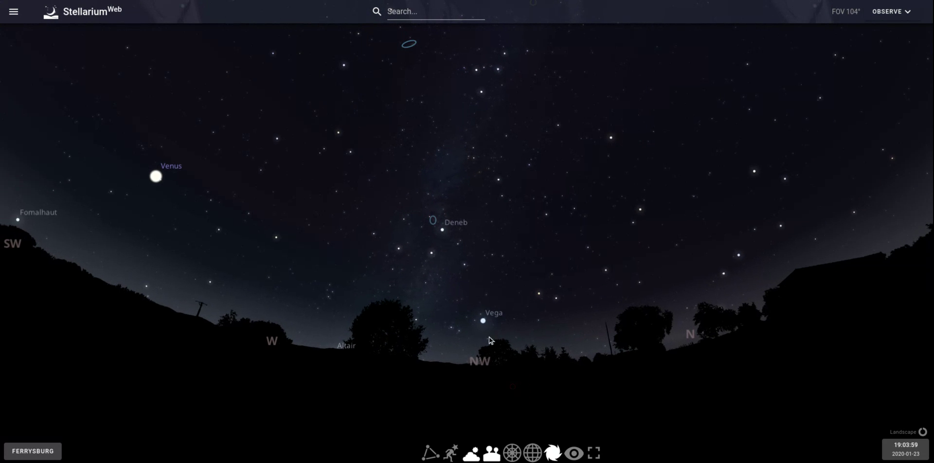
Select NGC 7000 beside Deneb and zoom in on it and the Pelican
left_click(434, 222)
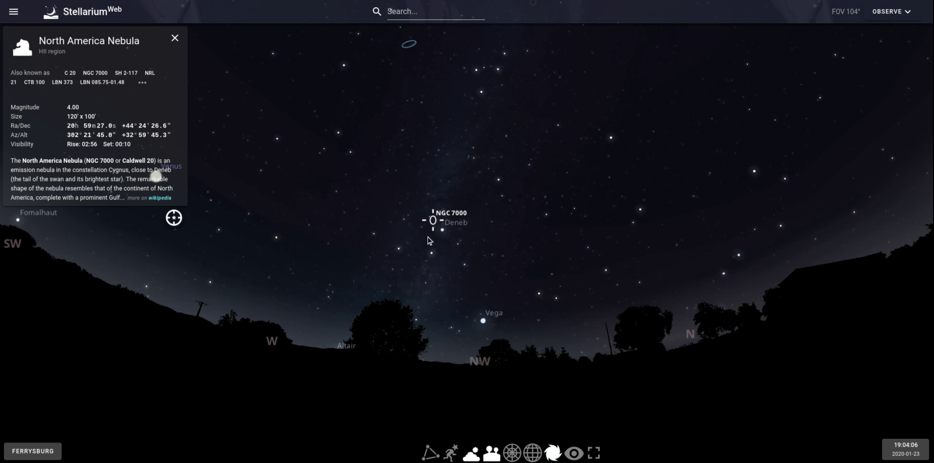
left_click_drag(420, 253, 456, 269)
scroll(472, 236, "up", 4)
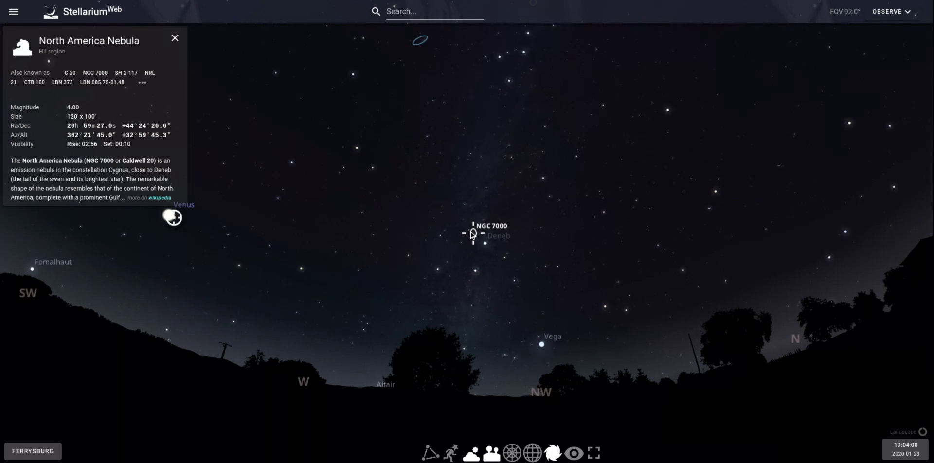
scroll(472, 240, "up", 5)
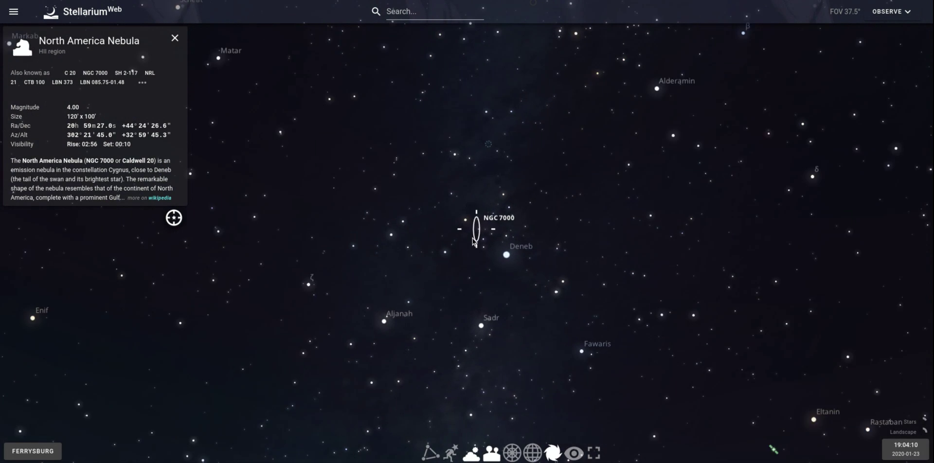
scroll(471, 241, "up", 4)
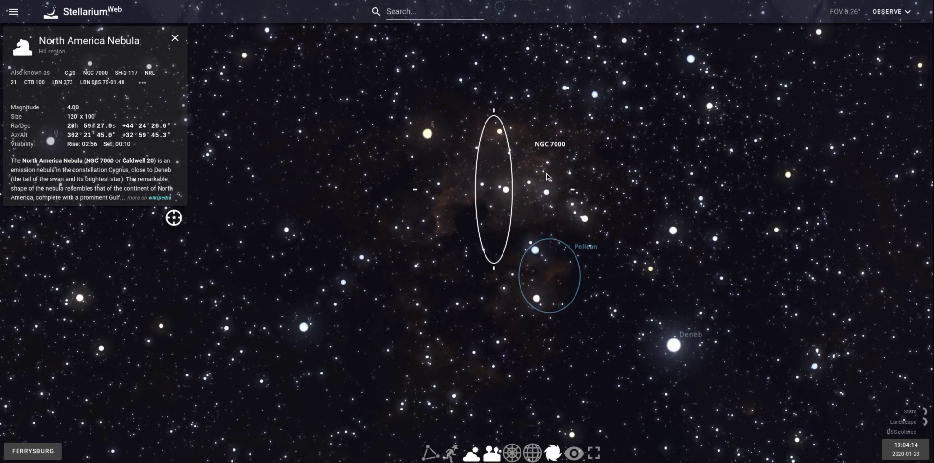
left_click_drag(527, 333, 452, 319)
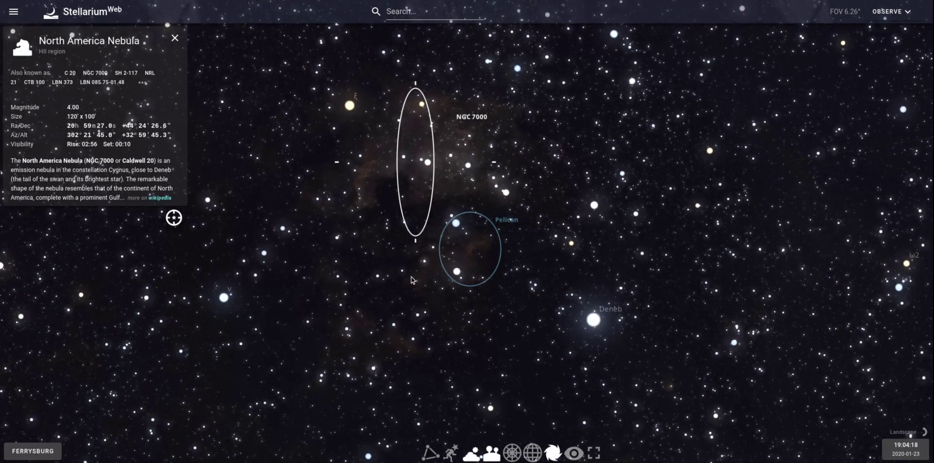
Zoom back out and turn down toward the treeline with Vega and Polaris in view
scroll(410, 276, "down", 7)
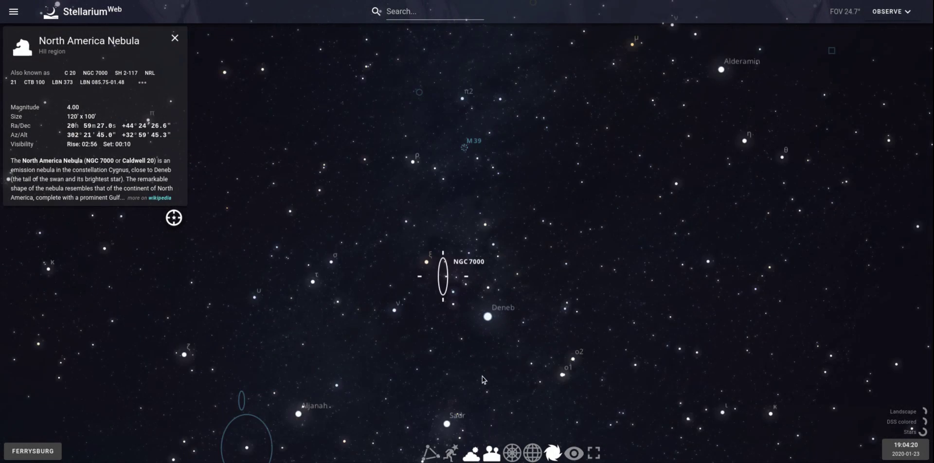
left_click_drag(483, 380, 408, 246)
left_click_drag(457, 361, 422, 297)
scroll(440, 357, "down", 5)
left_click_drag(439, 358, 443, 305)
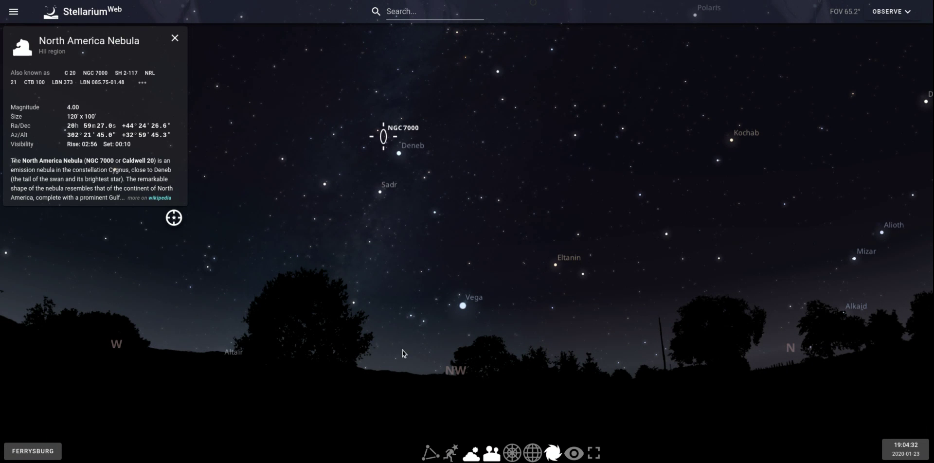
left_click_drag(392, 360, 381, 370)
scroll(427, 353, "down", 3)
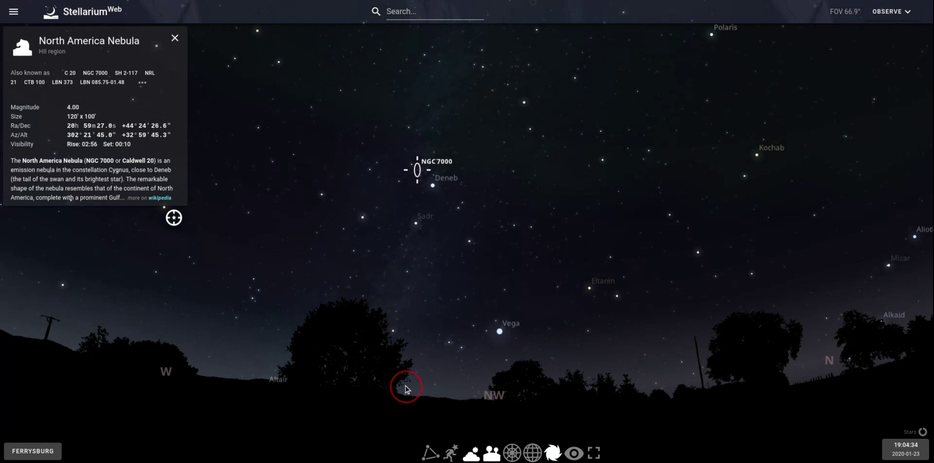
scroll(427, 353, "down", 1)
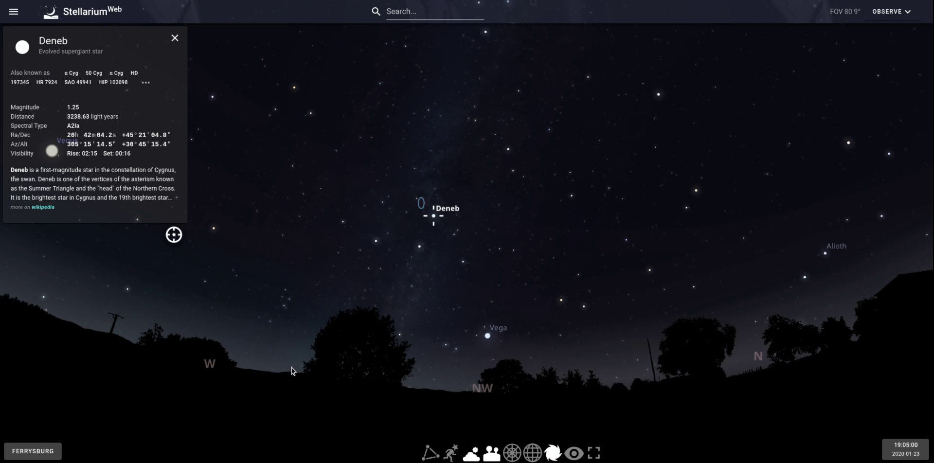
Nudge the sky slightly up and right while Deneb's details are shown
left_click_drag(303, 380, 327, 368)
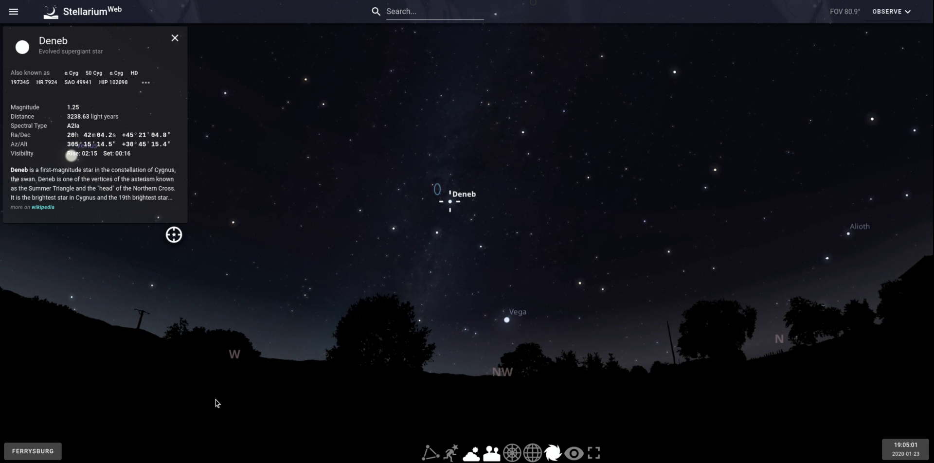
Open the observing location settings and zoom the map out to Lake Michigan
left_click(34, 453)
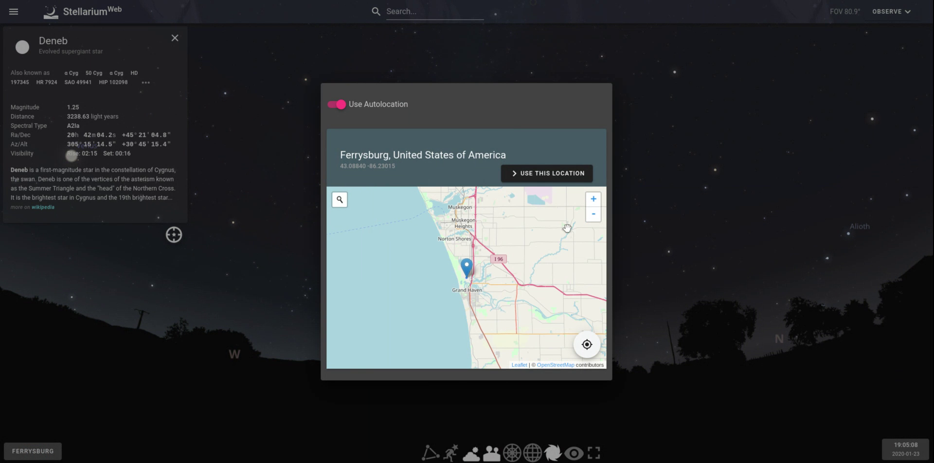
left_click(593, 215)
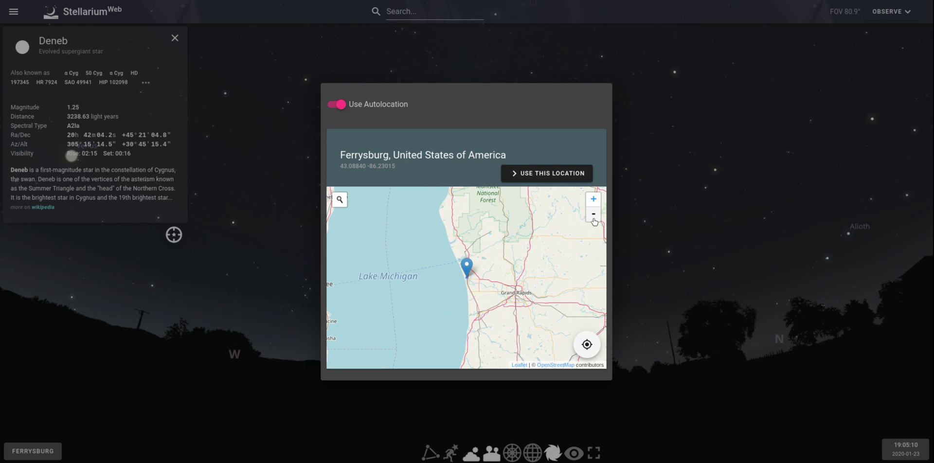
left_click(593, 216)
left_click(594, 216)
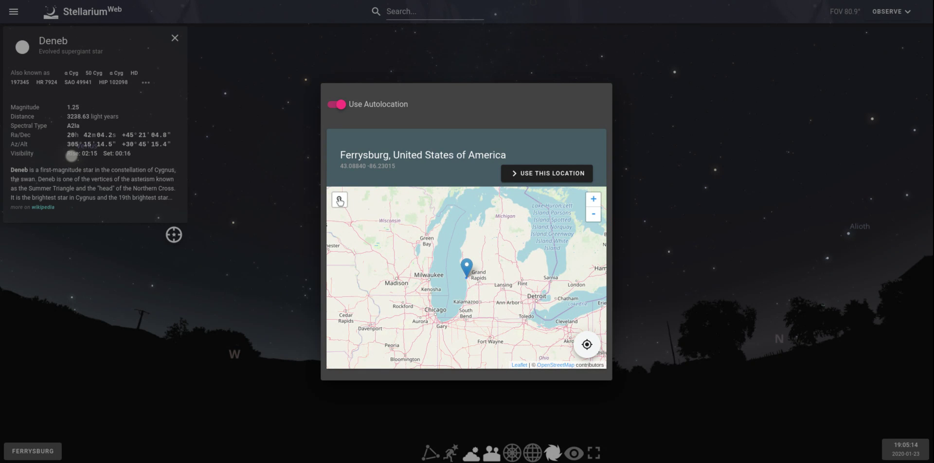
Search the map for 'Hollywood, CA', then clear the search text
left_click(340, 199)
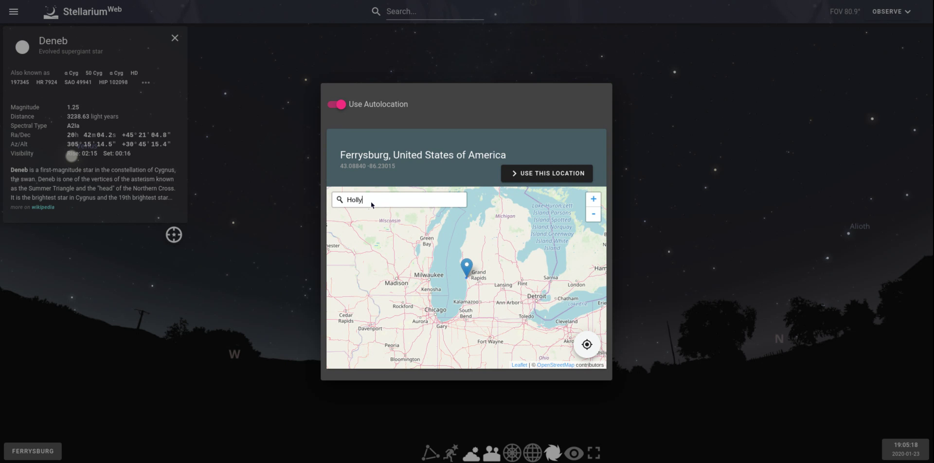
type("Hollyo")
key("BackSpace")
type("wood, CA")
key("Return")
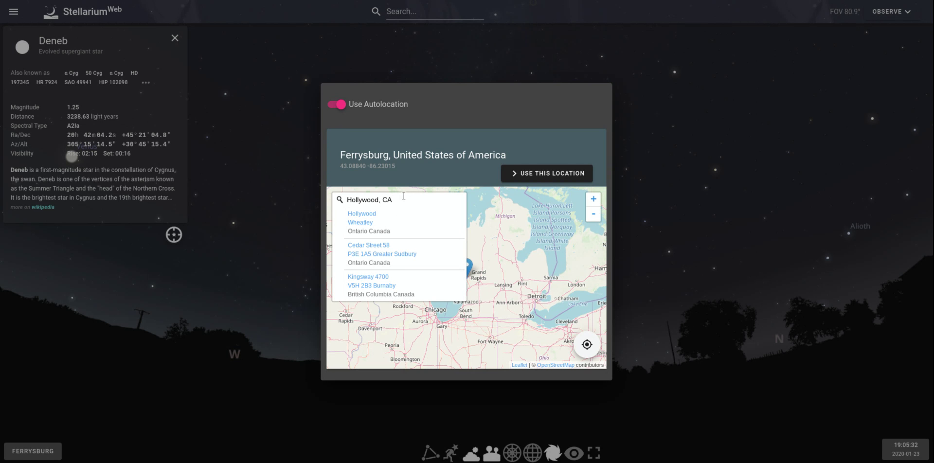
left_click_drag(399, 200, 348, 202)
key("BackSpace")
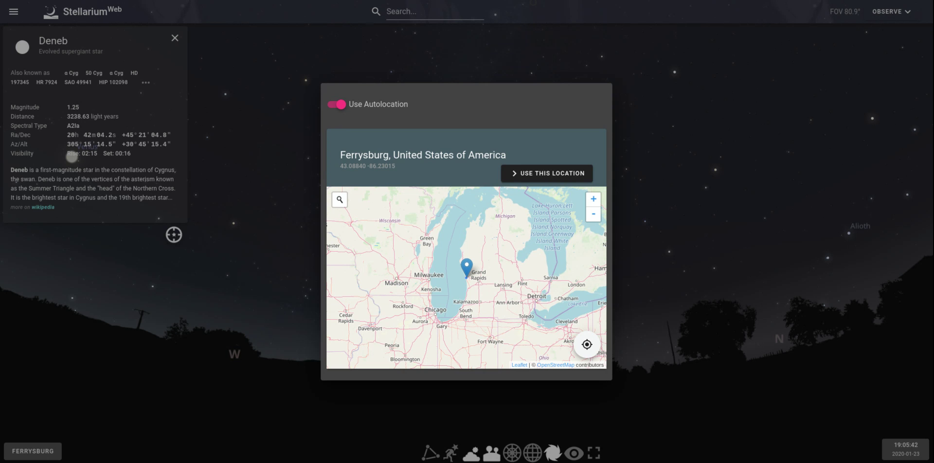
Enter coordinates in the map search to jump to the Los Angeles area
left_click(339, 199)
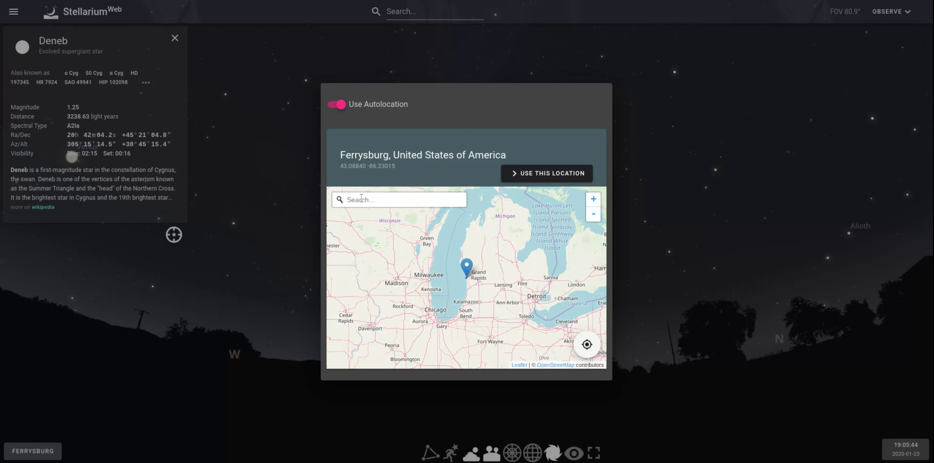
type("34.1184,-118.")
type("30")
type("-")
key("Return")
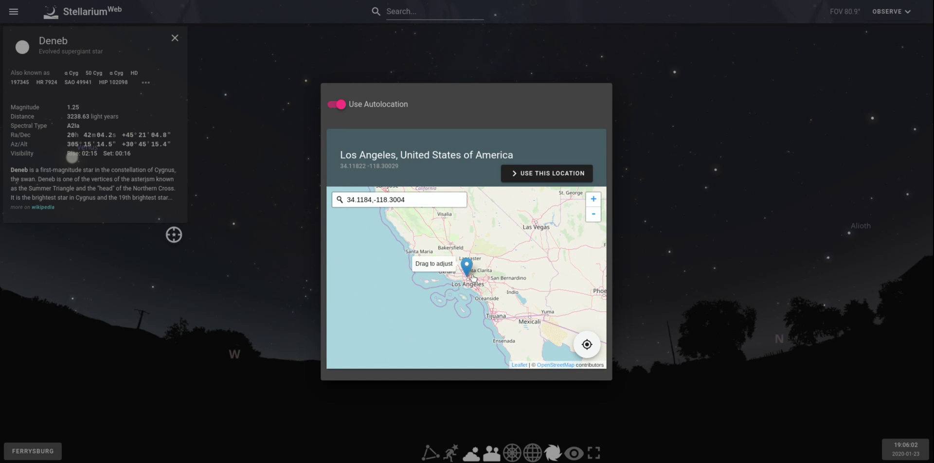
Zoom and pan the map until the pin sits on Griffith Observatory
scroll(472, 277, "up", 1)
scroll(526, 296, "up", 1)
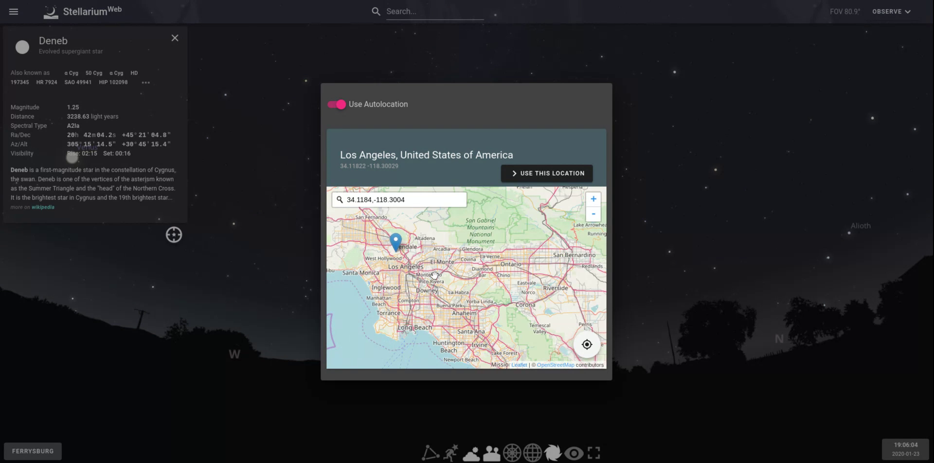
scroll(430, 259, "up", 1)
left_click_drag(400, 276, 465, 311)
scroll(465, 291, "up", 2)
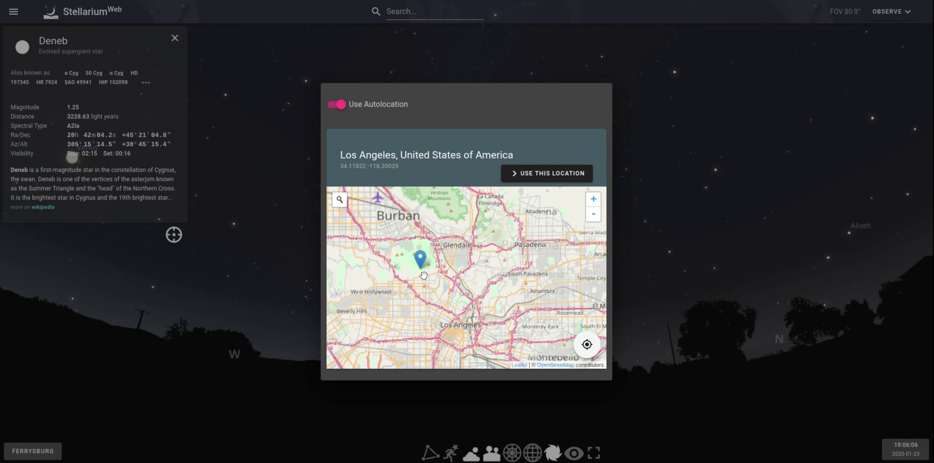
left_click_drag(366, 274, 422, 274)
scroll(438, 258, "up", 2)
mouse_move(358, 287)
left_mouse_down()
mouse_move(414, 284)
mouse_move(445, 303)
left_mouse_up()
scroll(441, 299, "up", 1)
scroll(442, 299, "up", 2)
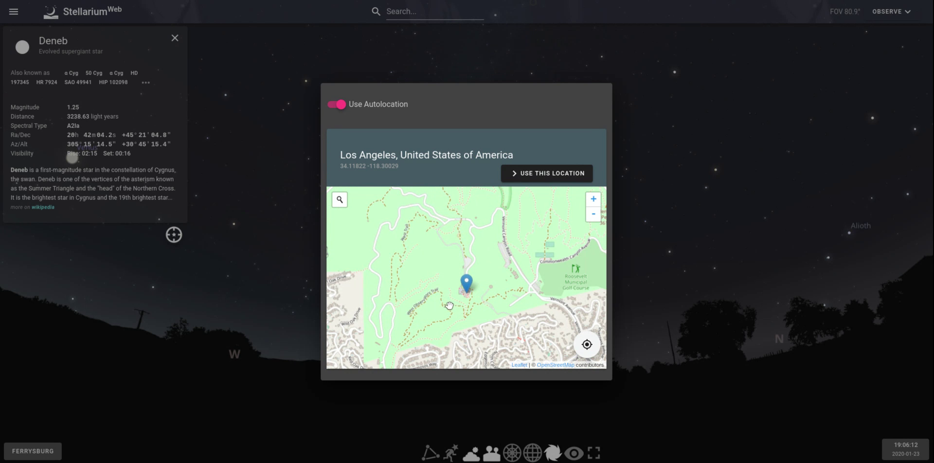
scroll(463, 303, "up", 1)
scroll(463, 294, "up", 1)
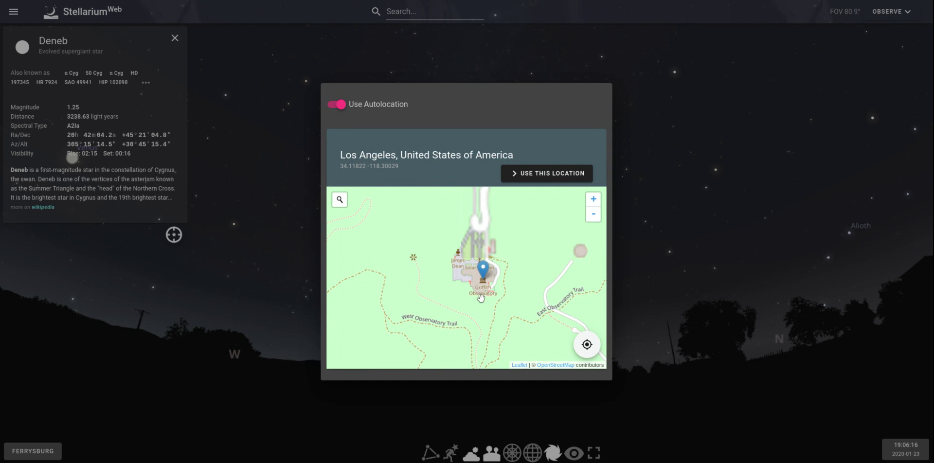
scroll(489, 294, "up", 1)
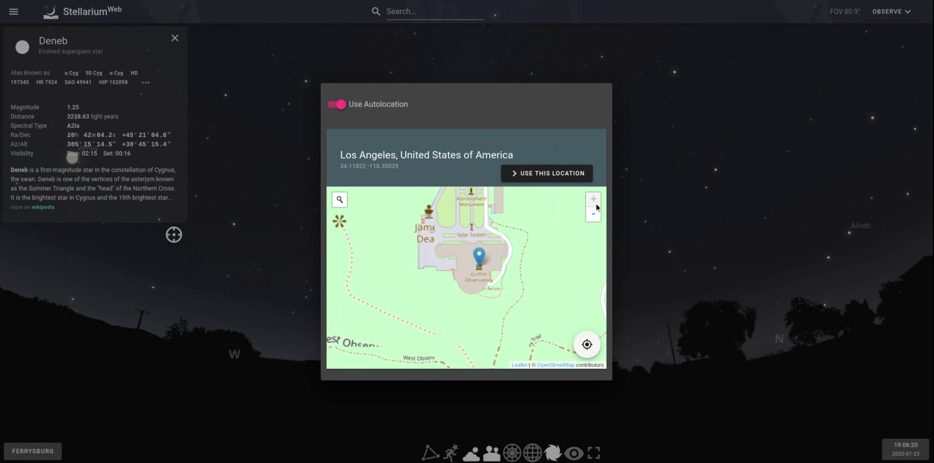
Set Los Angeles as the observing location and widen the sky view
left_click(554, 173)
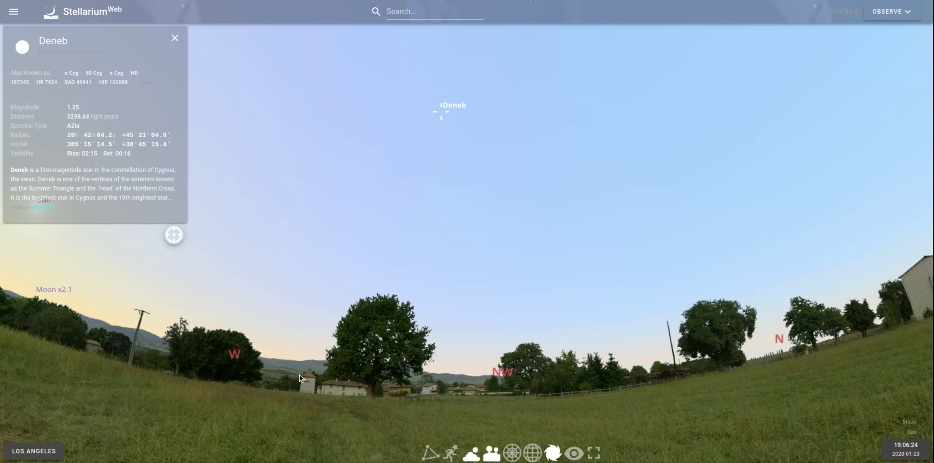
scroll(466, 304, "down", 1)
scroll(465, 305, "down", 1)
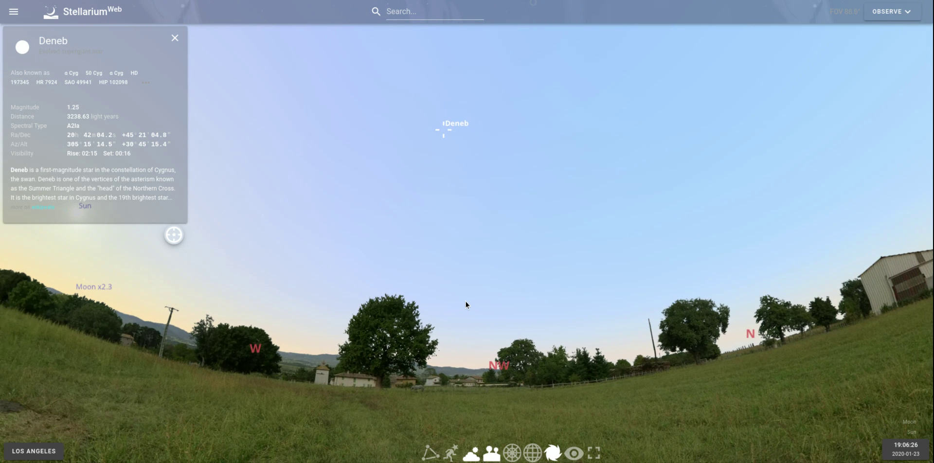
scroll(465, 305, "down", 1)
scroll(465, 305, "down", 1)
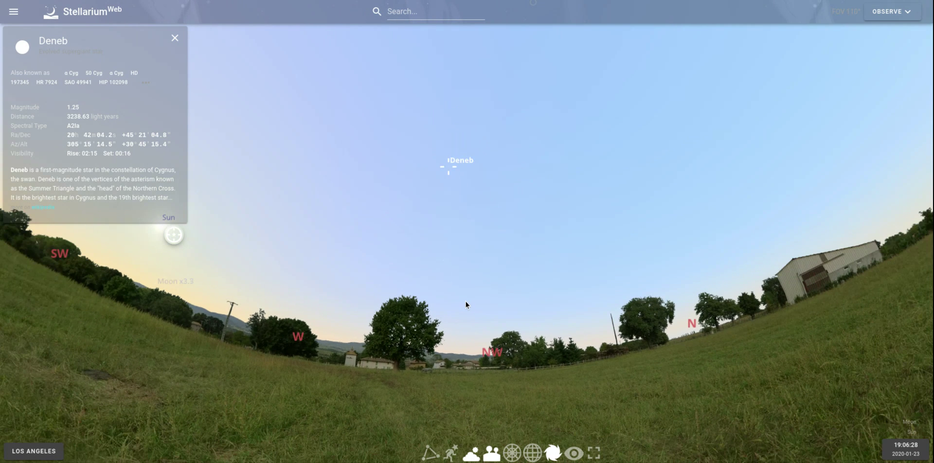
Look around the horizon and settle on the Sun low in the west
mouse_move(328, 372)
left_mouse_down()
mouse_move(495, 374)
mouse_move(479, 379)
left_mouse_up()
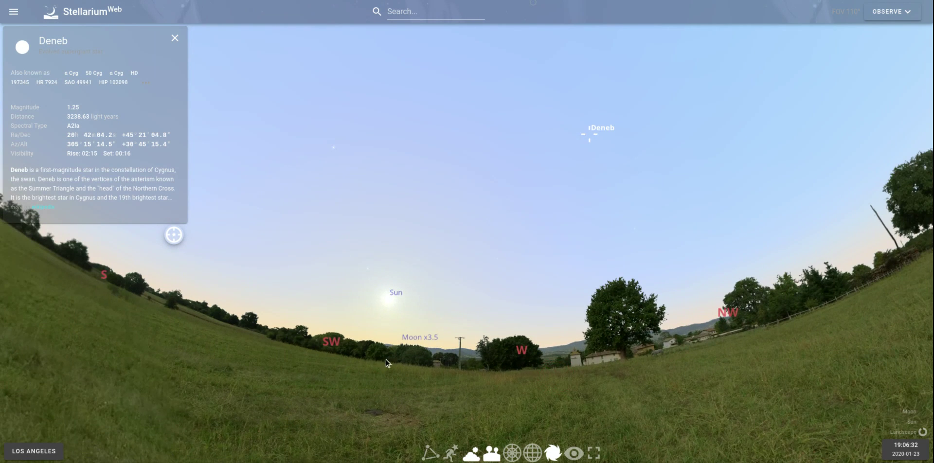
left_click_drag(404, 364, 297, 377)
left_click_drag(410, 370, 474, 355)
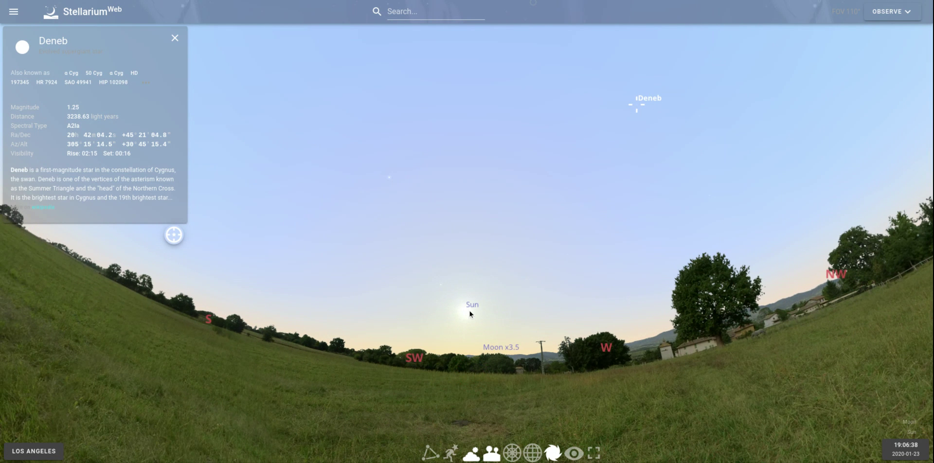
left_click_drag(342, 359, 235, 378)
left_click_drag(663, 393, 509, 389)
scroll(496, 387, "up", 1)
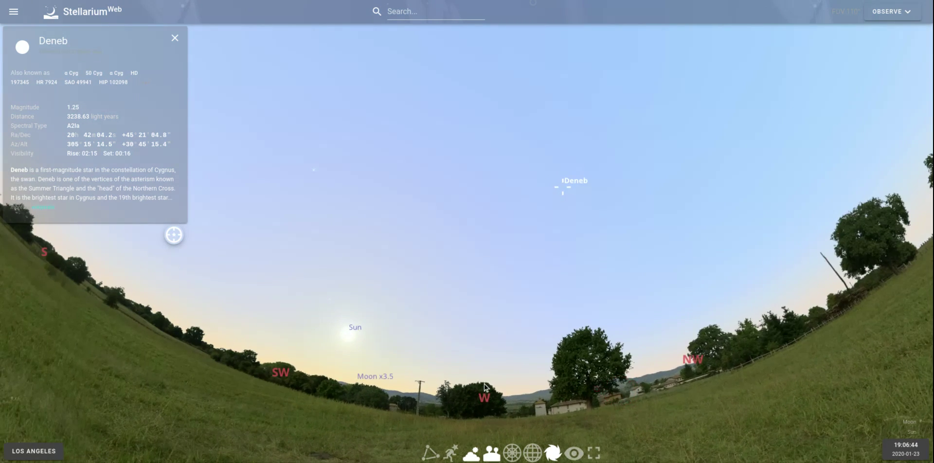
scroll(448, 384, "up", 3)
left_click_drag(372, 411, 436, 364)
scroll(436, 364, "up", 1)
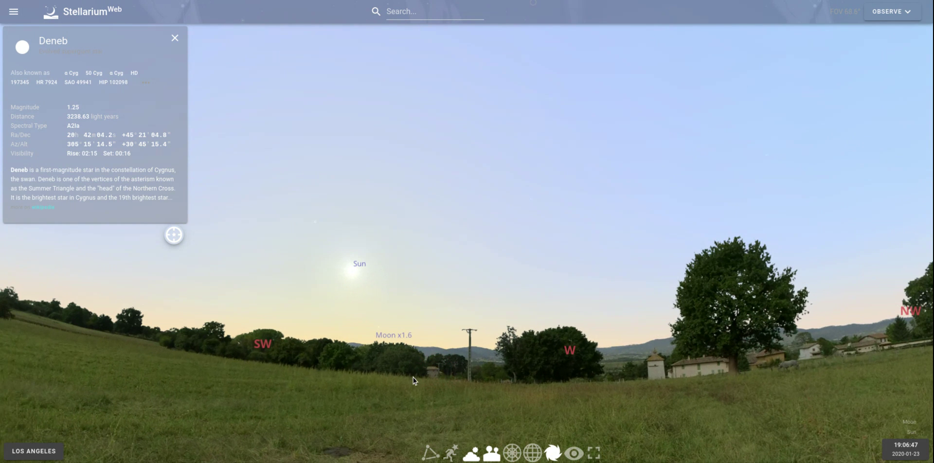
Reopen the location settings, close them unchanged, and centre the setting Sun
left_click(39, 448)
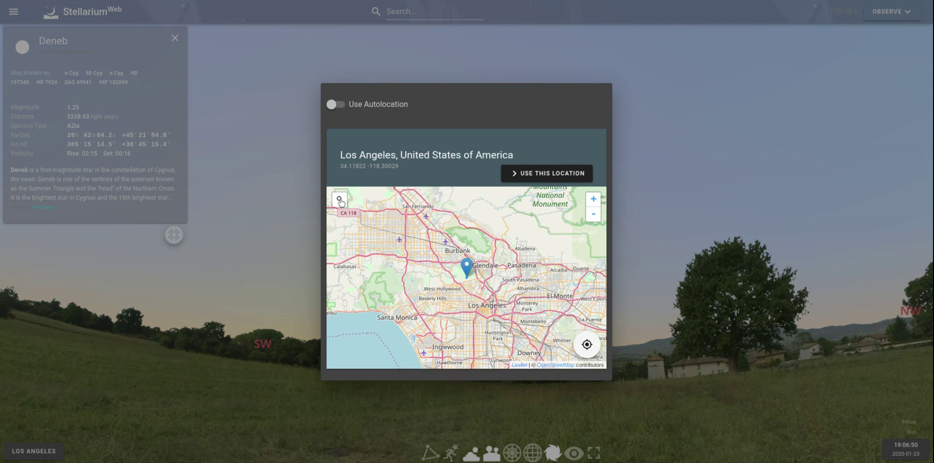
left_click(340, 201)
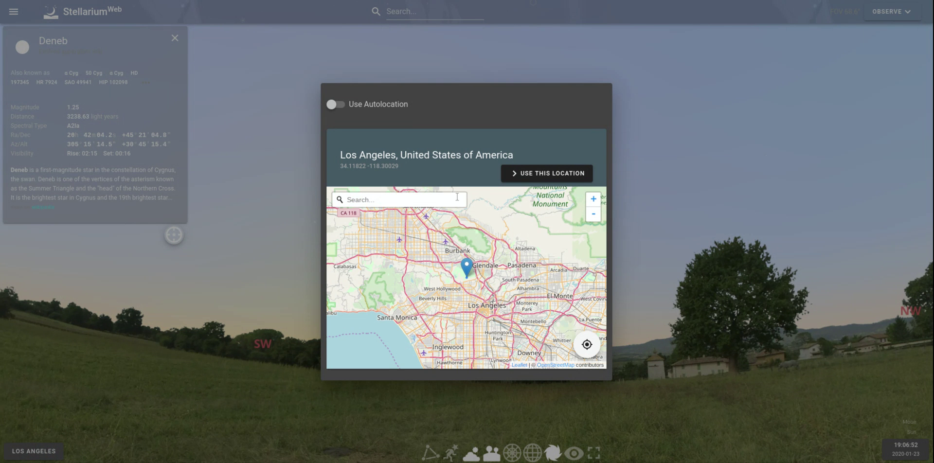
left_click(702, 256)
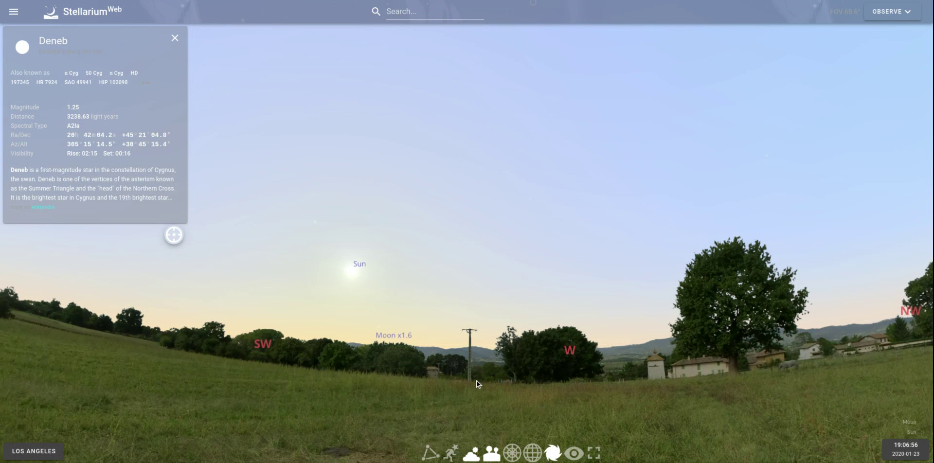
mouse_move(491, 391)
left_mouse_down()
mouse_move(465, 387)
mouse_move(506, 387)
left_mouse_up()
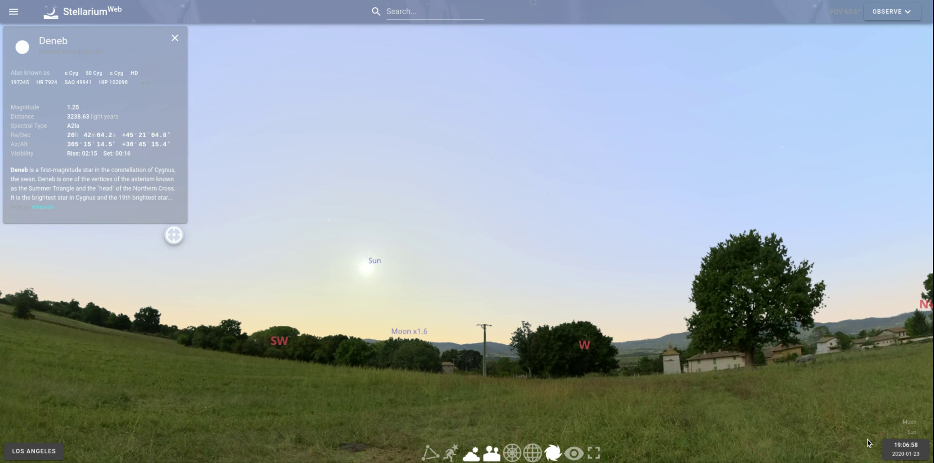
Roll the date's year back from 2020 to 1982
left_click(903, 450)
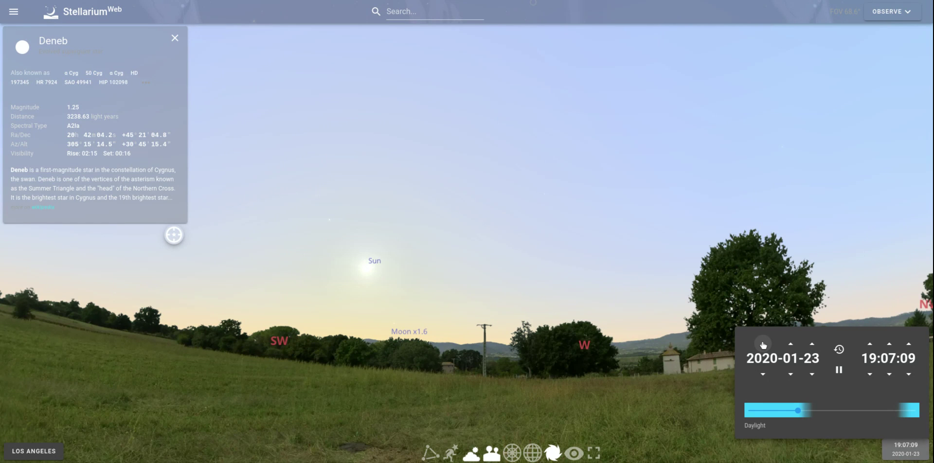
left_click(764, 375)
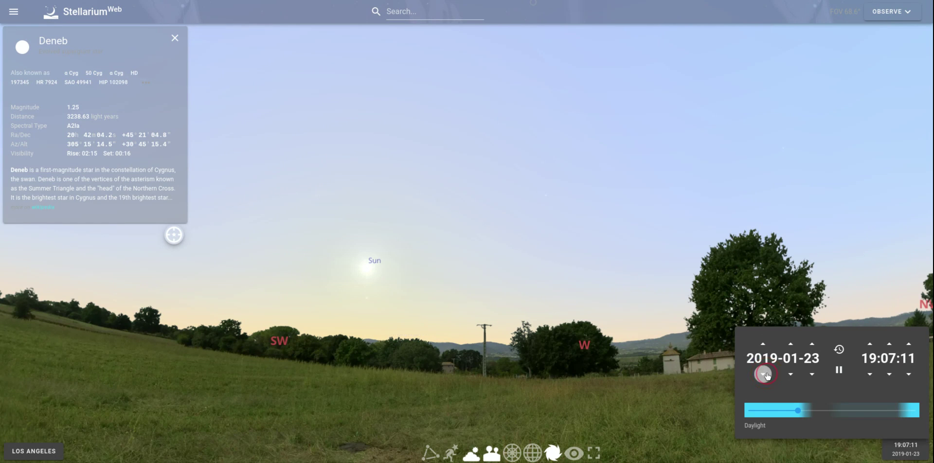
left_click(765, 375)
left_click(764, 374)
left_click(764, 374)
left_click(763, 375)
left_click(763, 374)
left_click(763, 374)
left_click_drag(766, 374, 767, 376)
left_click(762, 343)
left_click(762, 343)
Advance the month through 1982 up to July
left_click_drag(790, 375, 790, 375)
left_click_drag(790, 343, 789, 344)
left_click(789, 344)
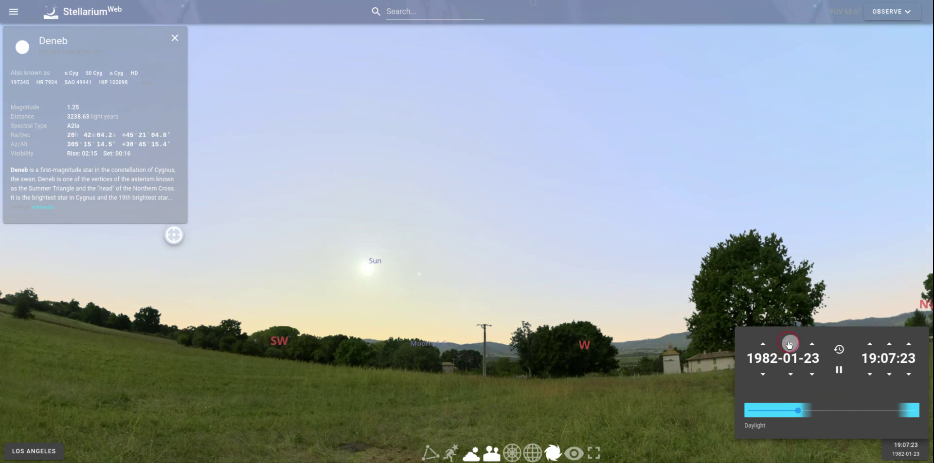
left_click(788, 344)
left_click(789, 344)
left_click(788, 344)
left_click(789, 344)
left_click(788, 344)
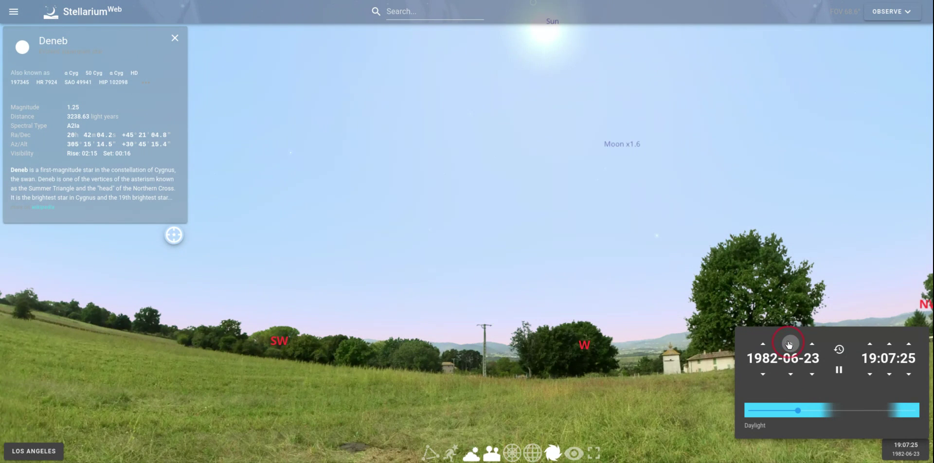
left_click(789, 344)
left_click(789, 344)
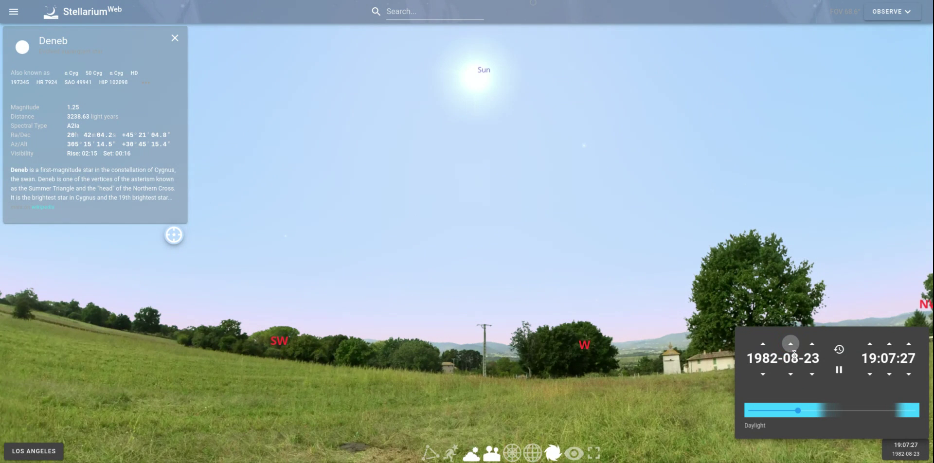
Move to August and lower the day to 6, giving 1982-08-06
left_click(811, 374)
left_click_drag(812, 374, 811, 374)
left_click(812, 374)
left_click(812, 375)
left_click(812, 374)
left_click(811, 374)
left_click(812, 375)
left_click(811, 375)
Face northwest and step the clock hourly from 19:07 to 23:08 as twilight fades
left_click_drag(626, 357, 484, 343)
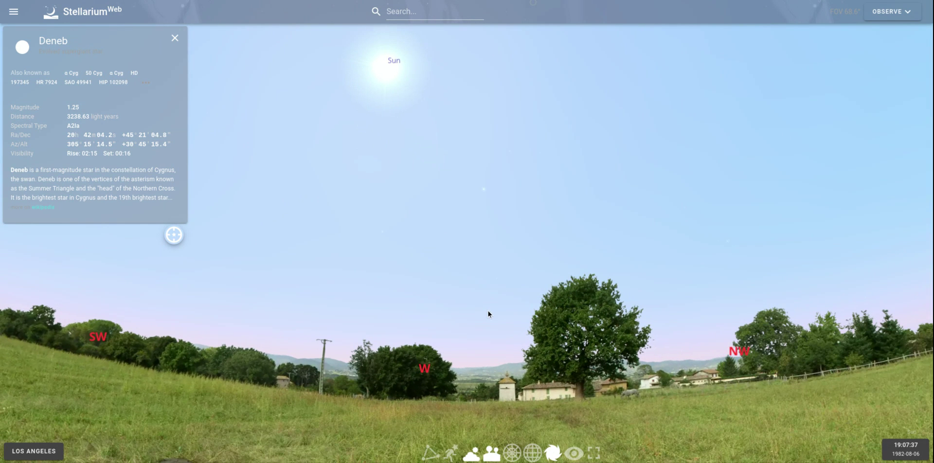
scroll(488, 310, "down", 2)
mouse_move(904, 449)
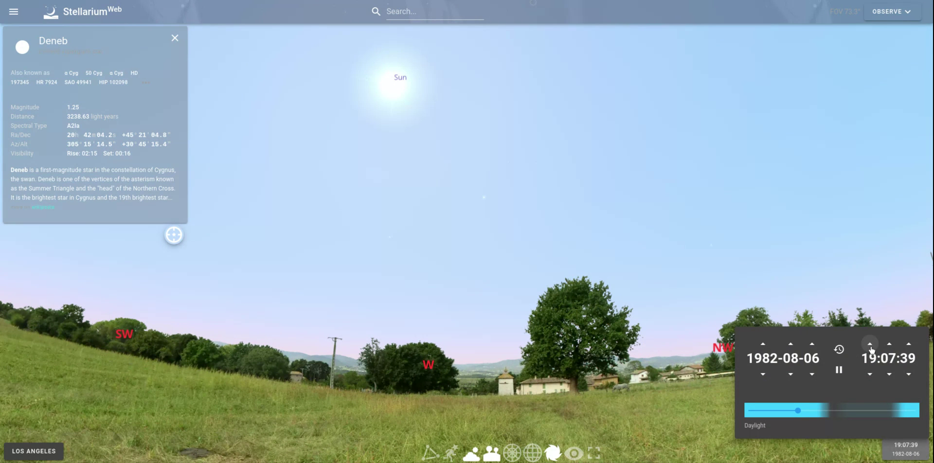
left_click(870, 344)
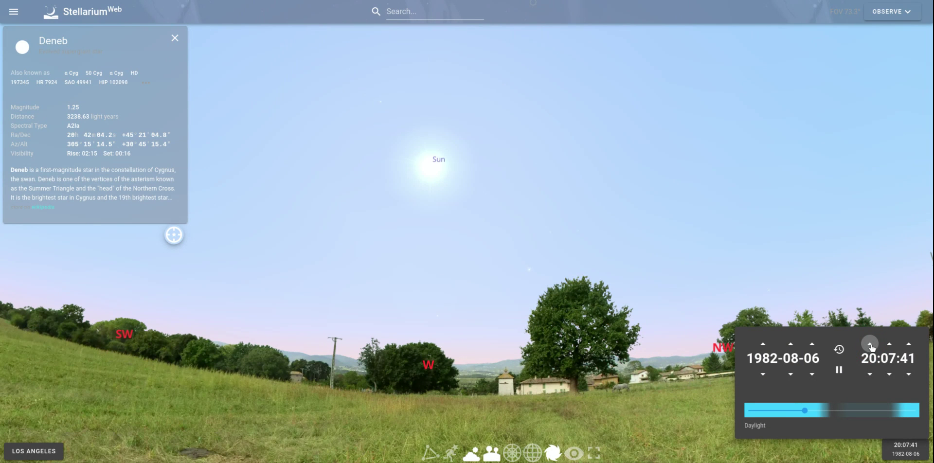
left_click(870, 344)
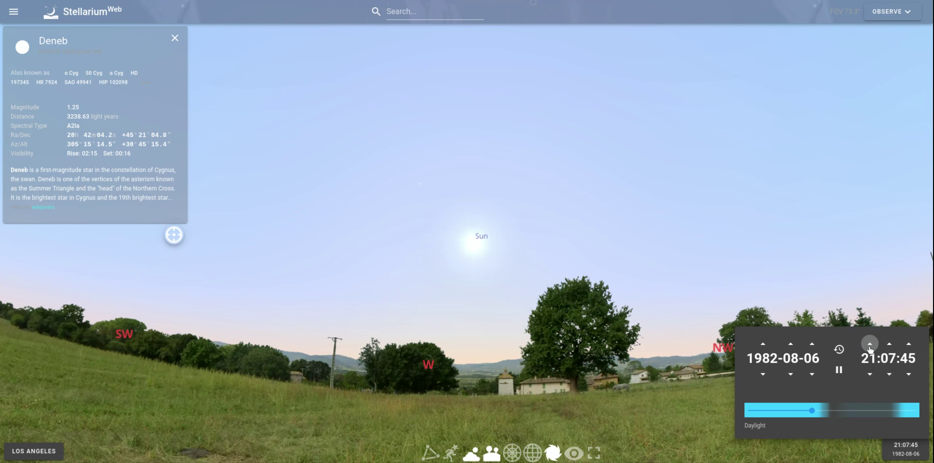
left_click(869, 344)
left_click(869, 344)
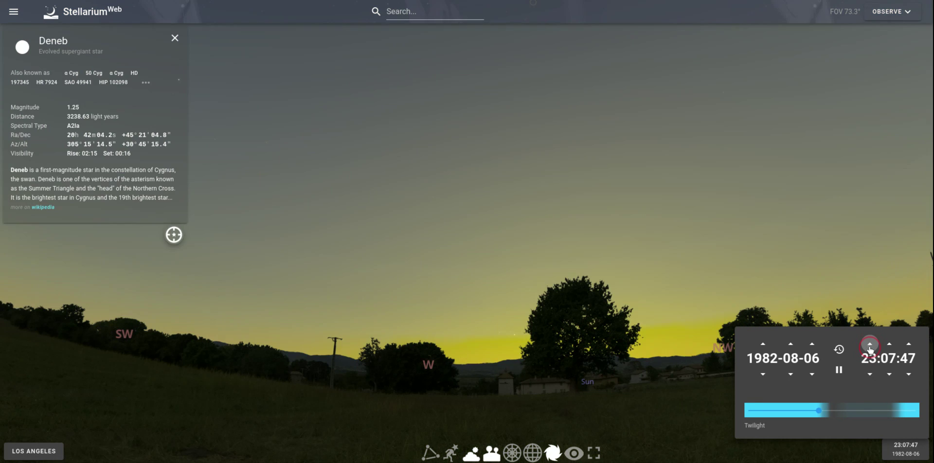
left_click(870, 373)
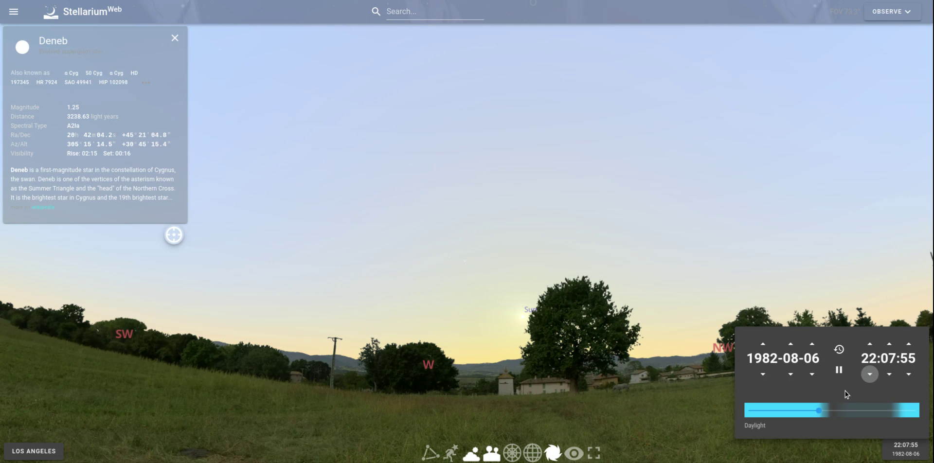
left_click(872, 350)
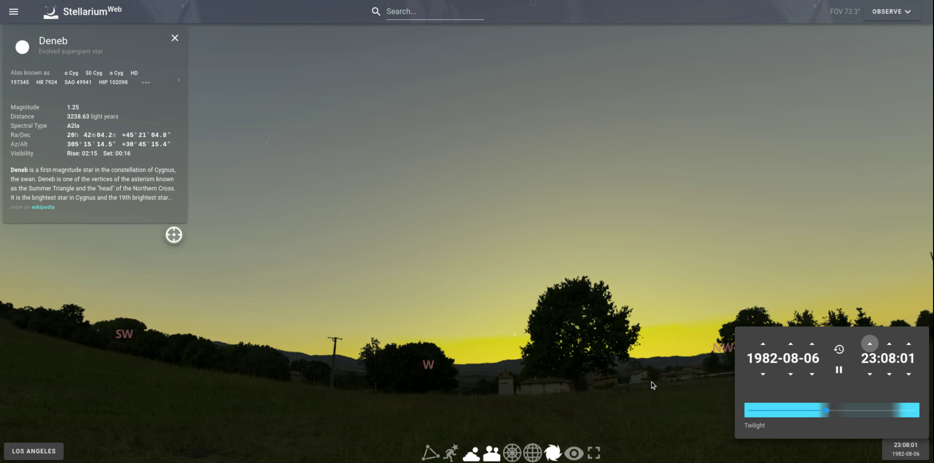
Advance the time past midnight into dark night and widen the view
left_click(870, 343)
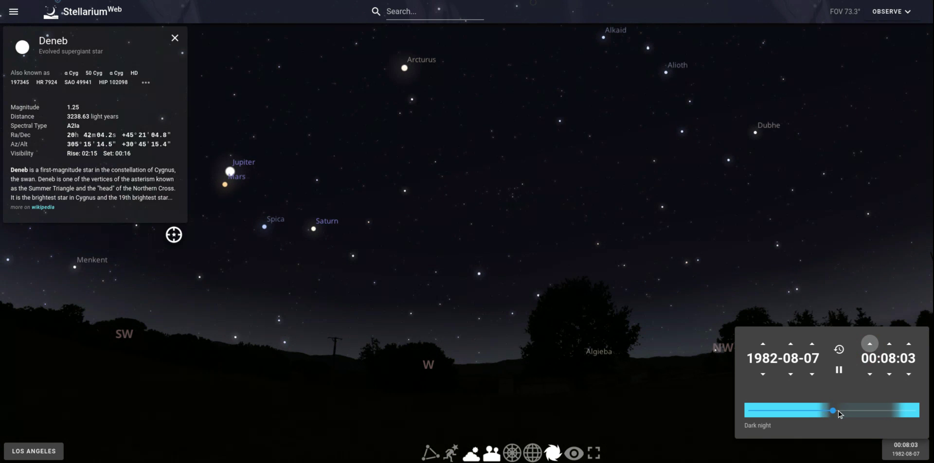
left_click_drag(826, 410, 854, 413)
left_click_drag(571, 390, 513, 395)
scroll(511, 326, "down", 2)
left_click_drag(315, 379, 363, 375)
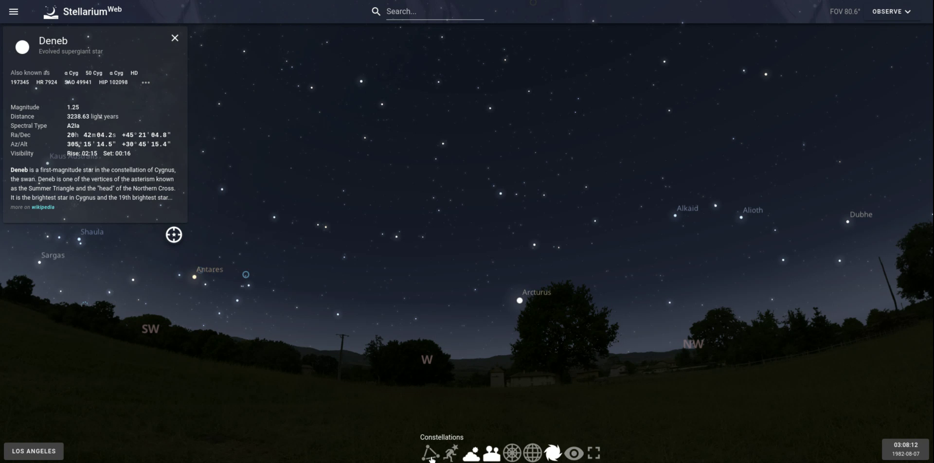
Toggle constellation lines, constellation art and the atmosphere on and off
left_click(430, 453)
left_click(429, 453)
left_click(451, 453)
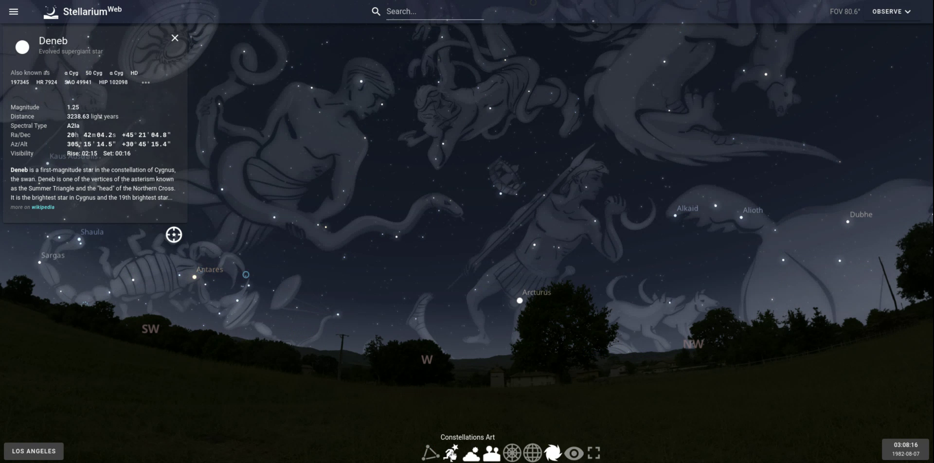
left_click(471, 454)
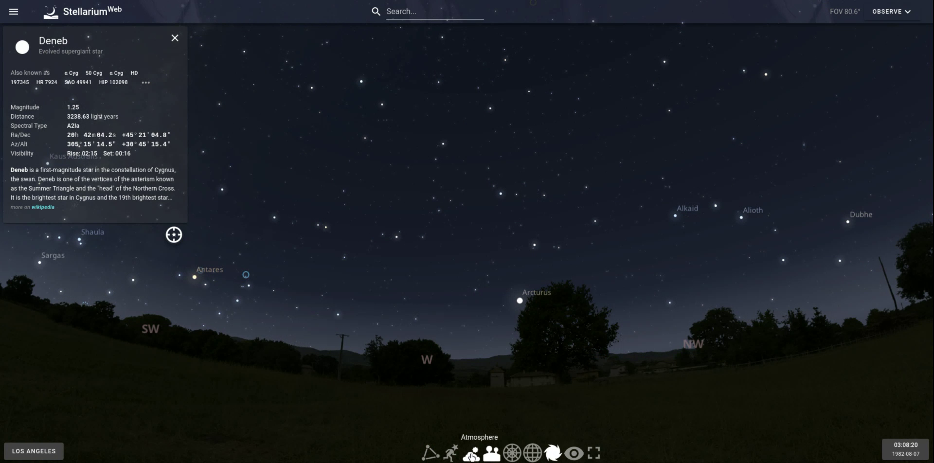
left_click(472, 454)
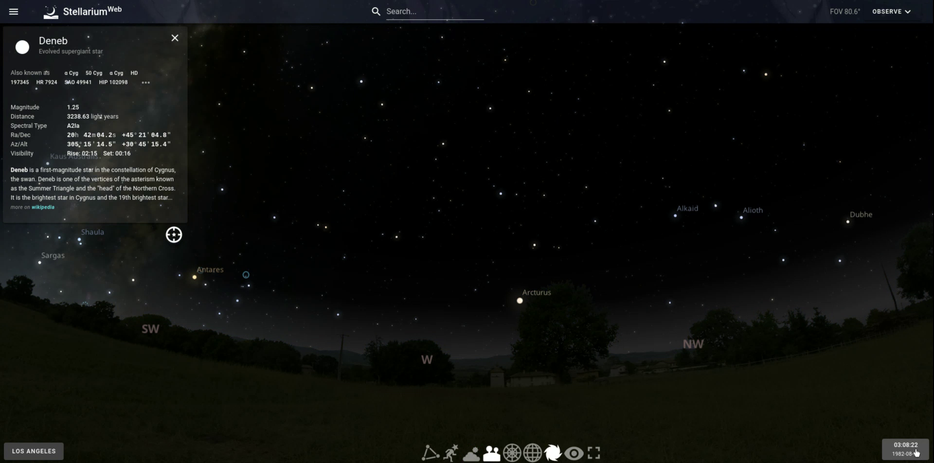
left_click(483, 456)
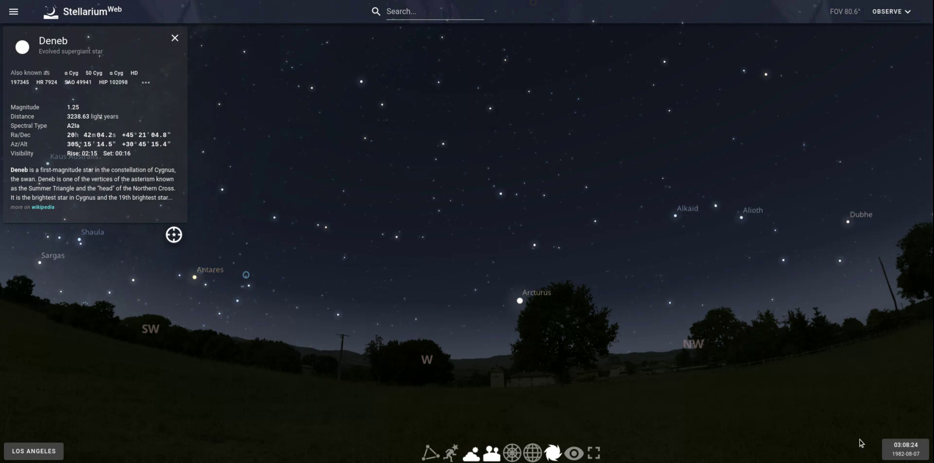
left_click(904, 449)
Set the time to 19:07, hide the atmosphere, and select Venus to show its details
left_click_drag(854, 411, 798, 412)
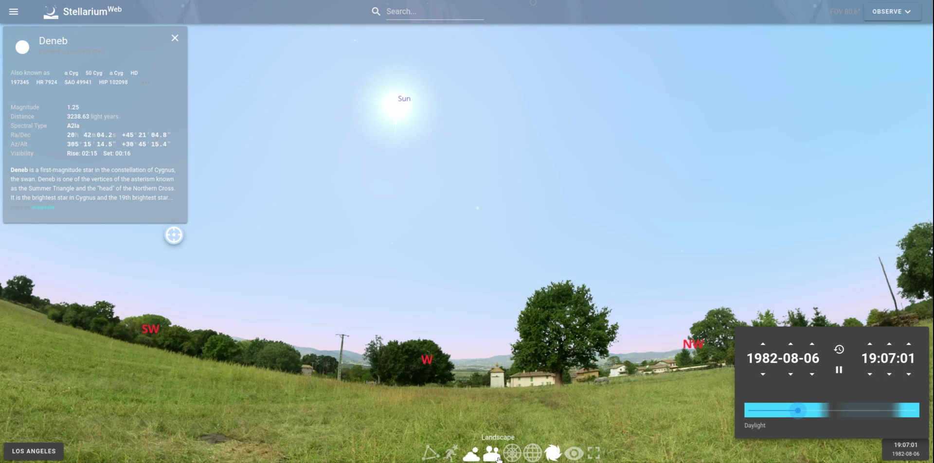
left_click(473, 454)
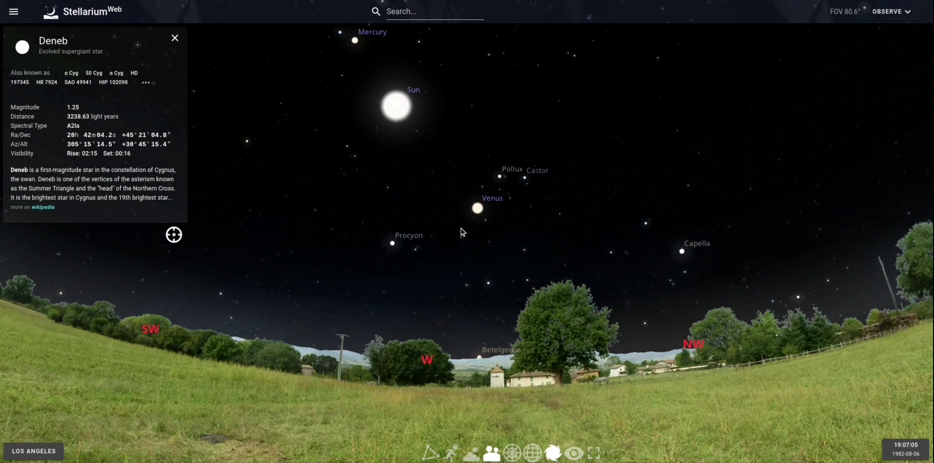
left_click(477, 209)
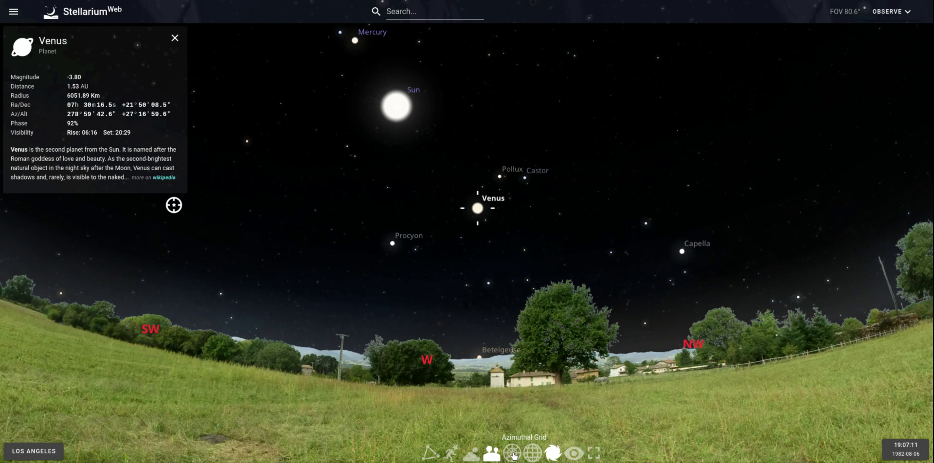
Restore the atmosphere and view the sky with the azimuthal grid, then hide the grid
left_click(469, 452)
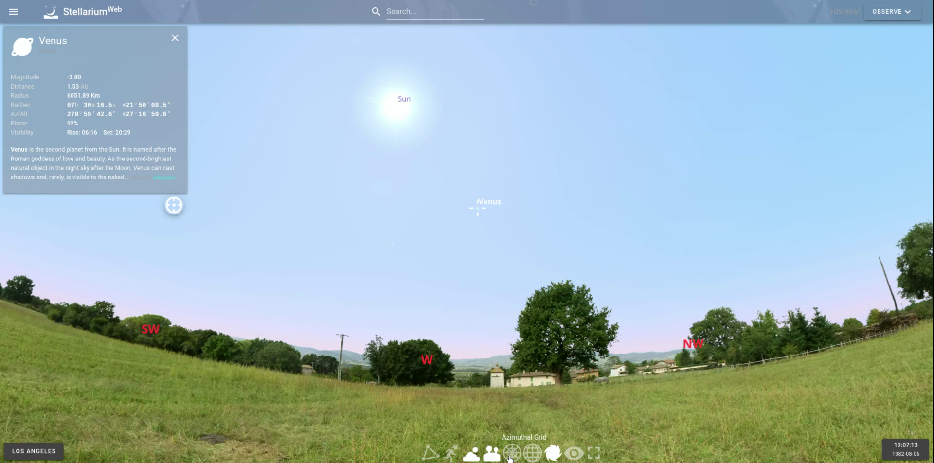
left_click(512, 453)
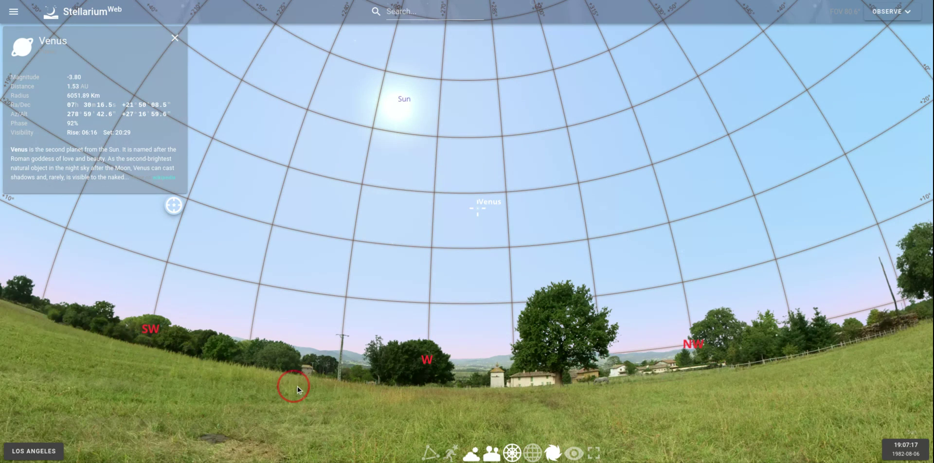
mouse_move(298, 389)
left_mouse_down()
mouse_move(446, 396)
mouse_move(360, 383)
left_mouse_up()
left_click(512, 453)
Show the equatorial grid across the sky, then turn it off
left_click(532, 453)
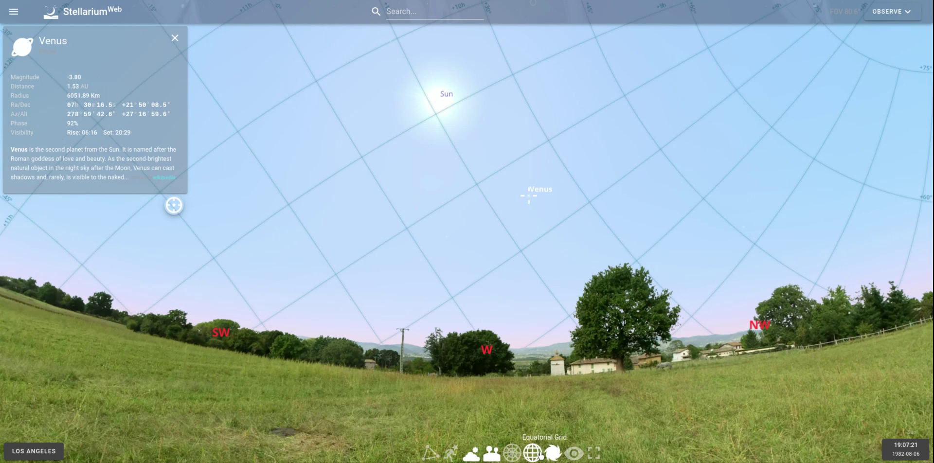
left_click_drag(591, 392, 442, 377)
left_click(533, 453)
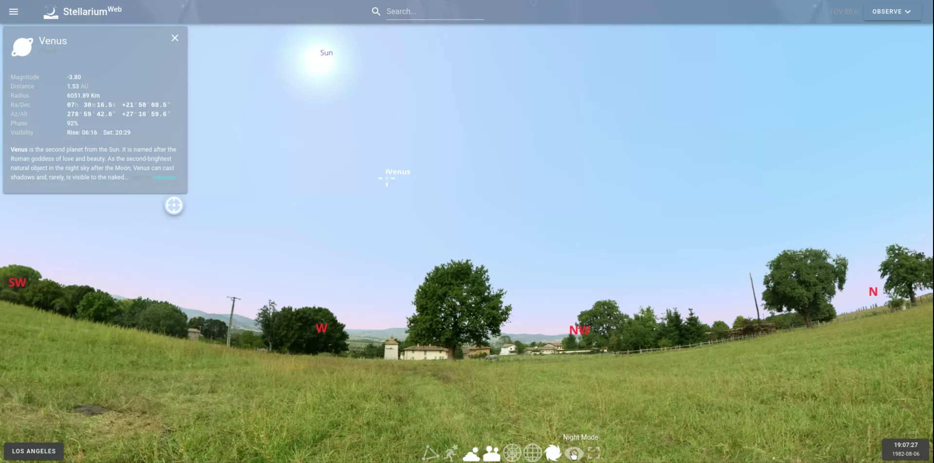
Toggle red night mode on and off, then close the clock panel and Venus's info panel
left_click(573, 454)
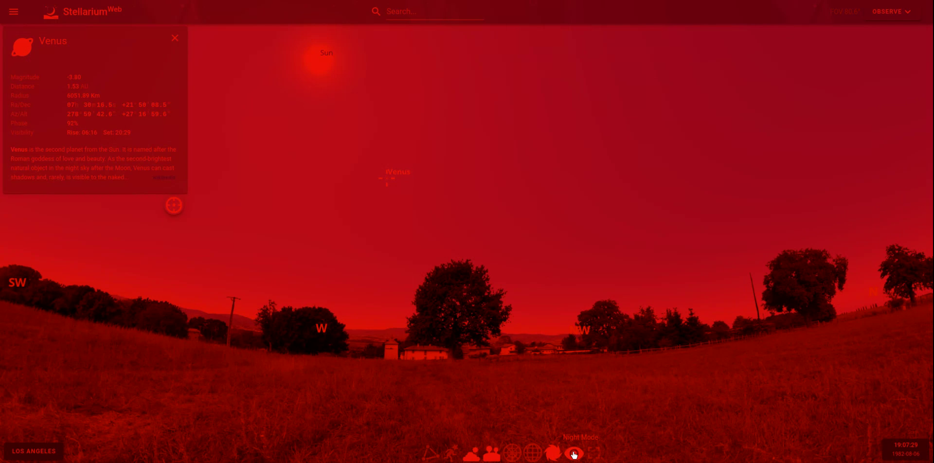
left_click(574, 454)
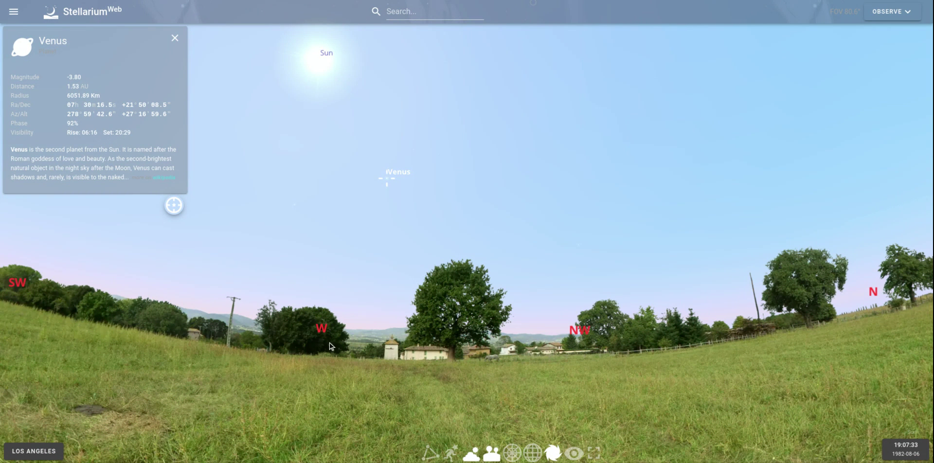
left_click_drag(288, 360, 233, 374)
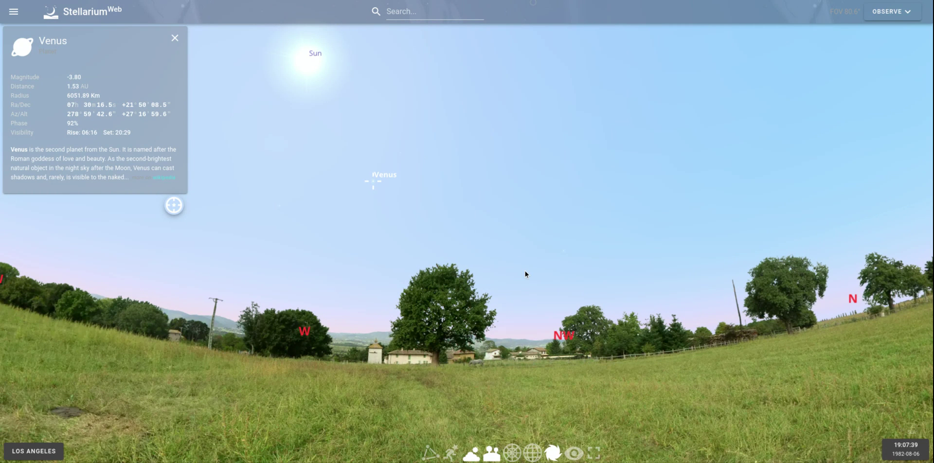
left_click(906, 448)
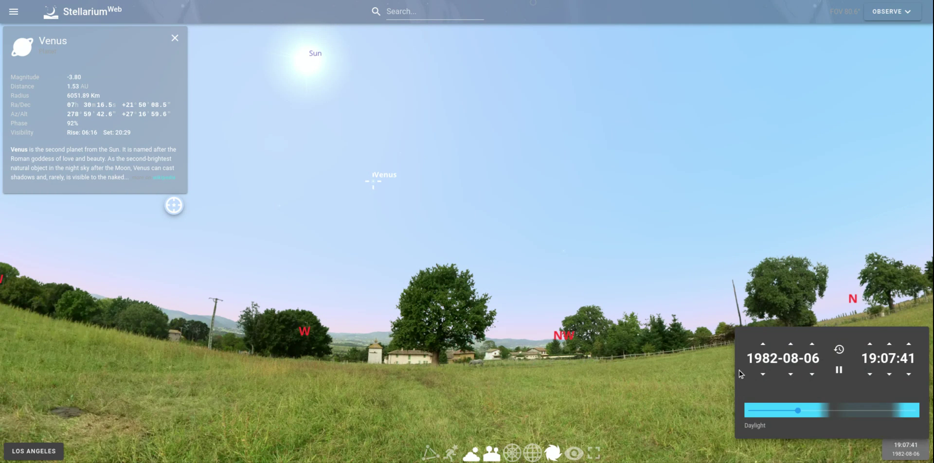
left_click(632, 357)
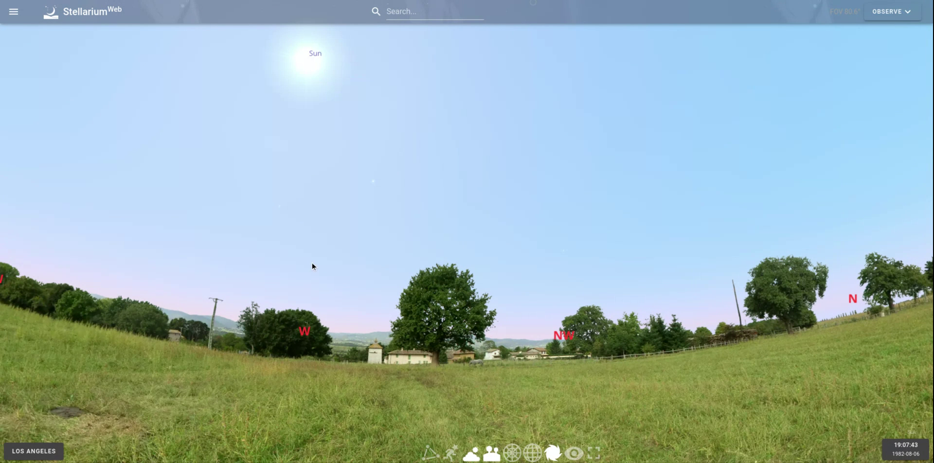